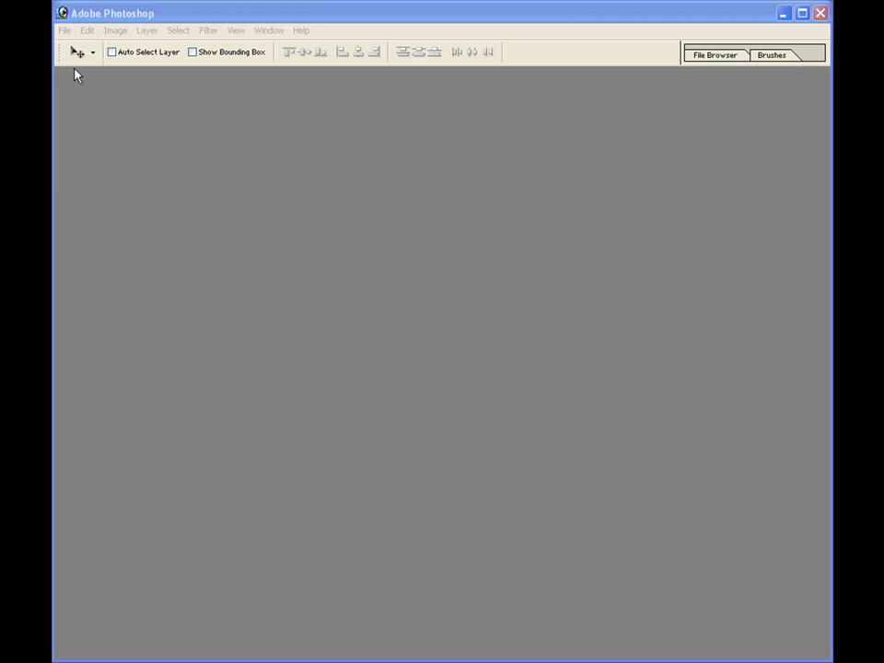
- Open the photo DSC03498 from the San Miguel de Allende fotos jul 2008 folder, browsing by thumbnails, and maximize its document window
{"action": "left_click", "coordinate": [65, 30]}
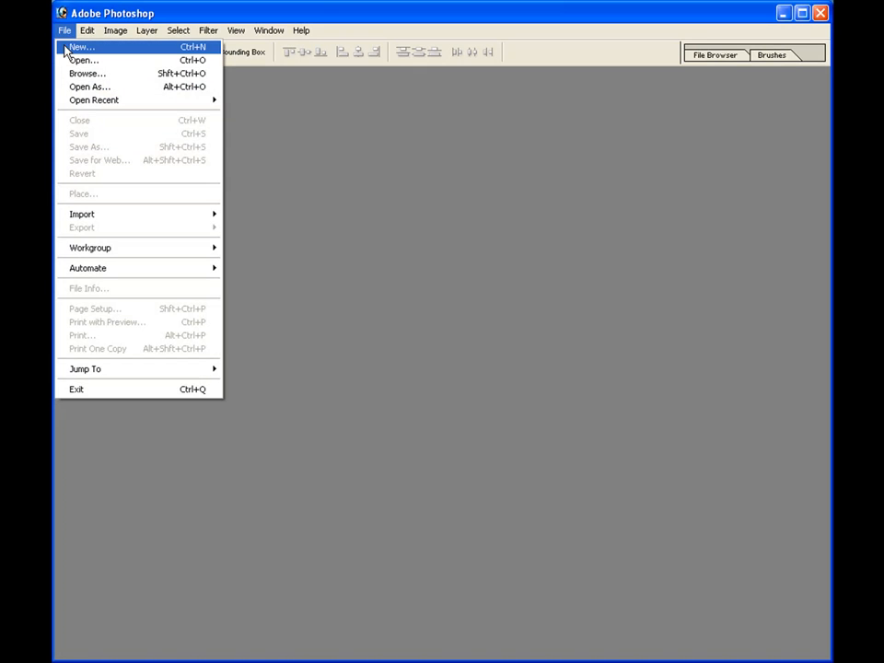
{"action": "left_click", "coordinate": [67, 61]}
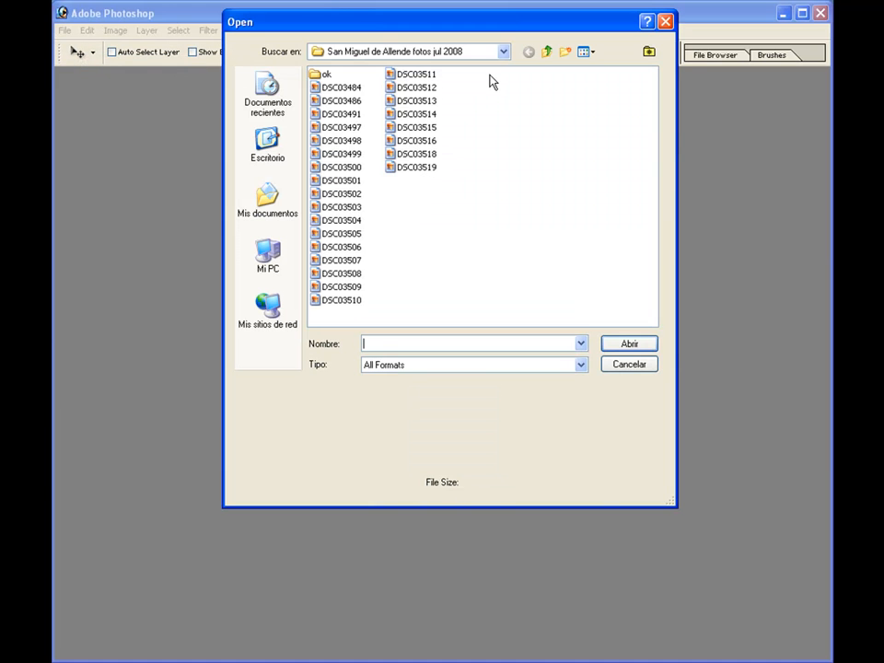
{"action": "left_click", "coordinate": [585, 51]}
{"action": "left_click", "coordinate": [622, 69]}
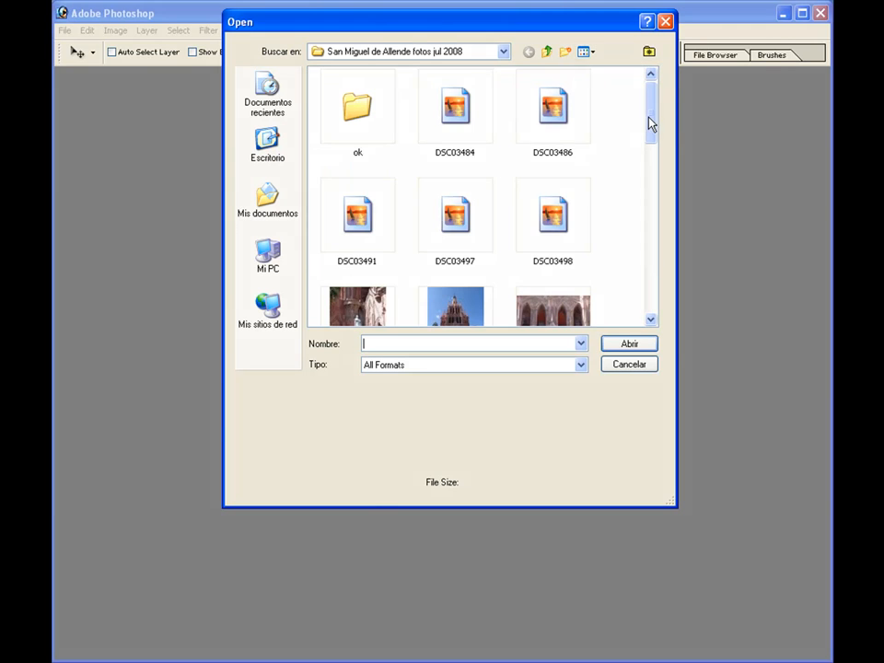
{"action": "left_click", "coordinate": [561, 221]}
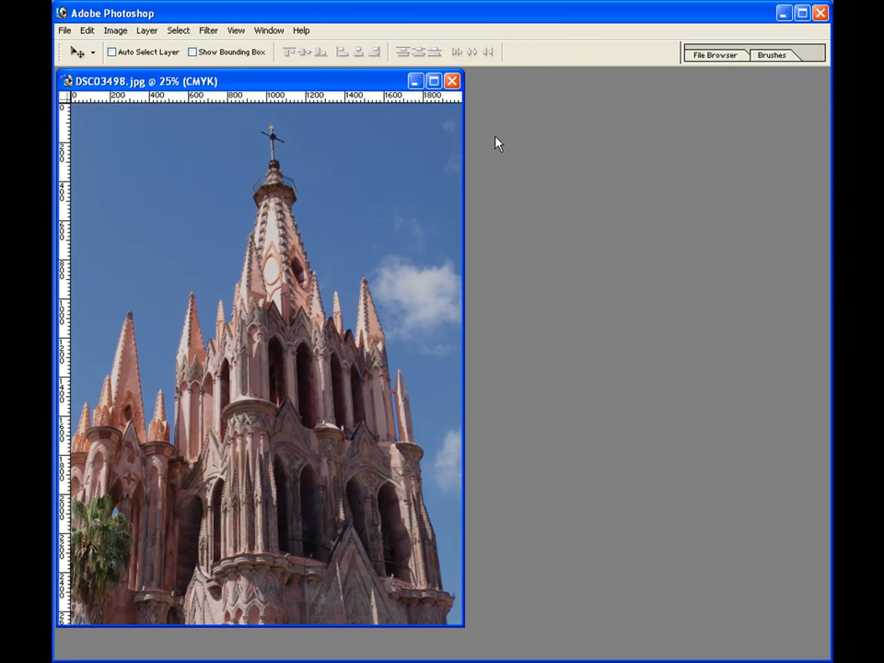
{"action": "left_click", "coordinate": [435, 87]}
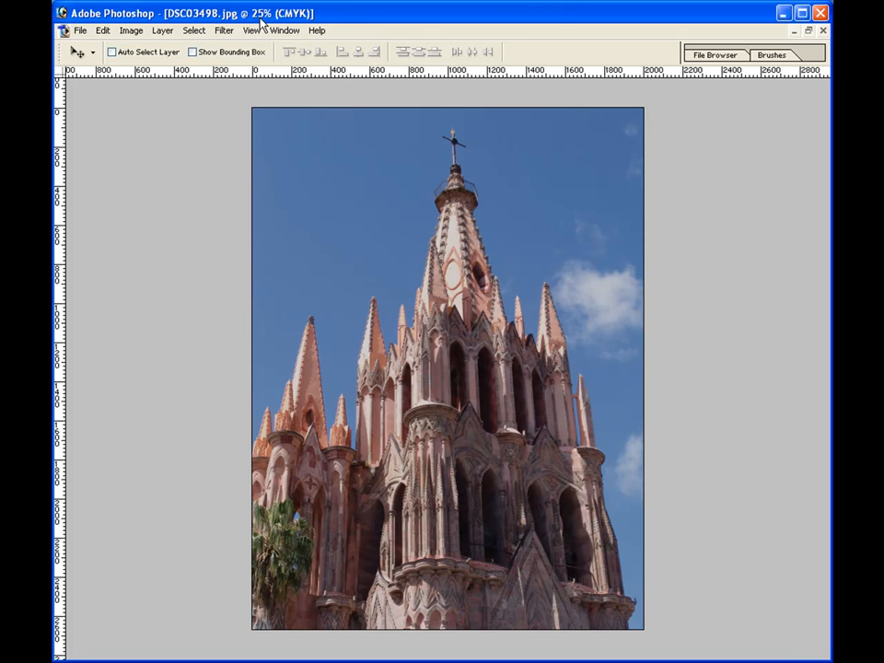
- Examine the pixel detail of the church tower at up to 1600% magnification
{"action": "key", "text": "ctrl+plus"}
{"action": "key", "text": "ctrl+plus"}
{"action": "key", "text": "ctrl+plus"}
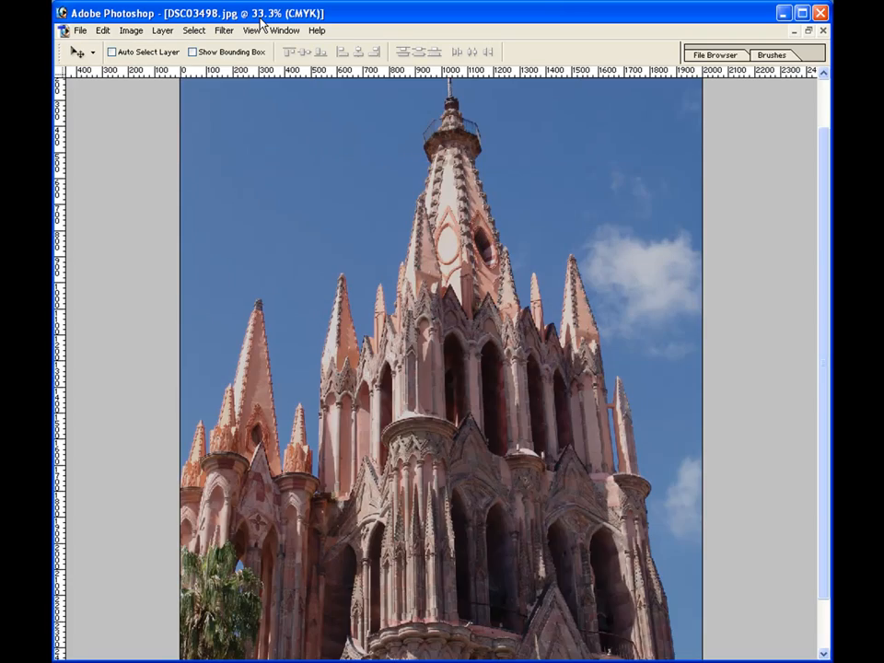
{"action": "key", "text": "ctrl+plus"}
{"action": "key", "text": "ctrl+plus"}
{"action": "key", "text": "ctrl+plus"}
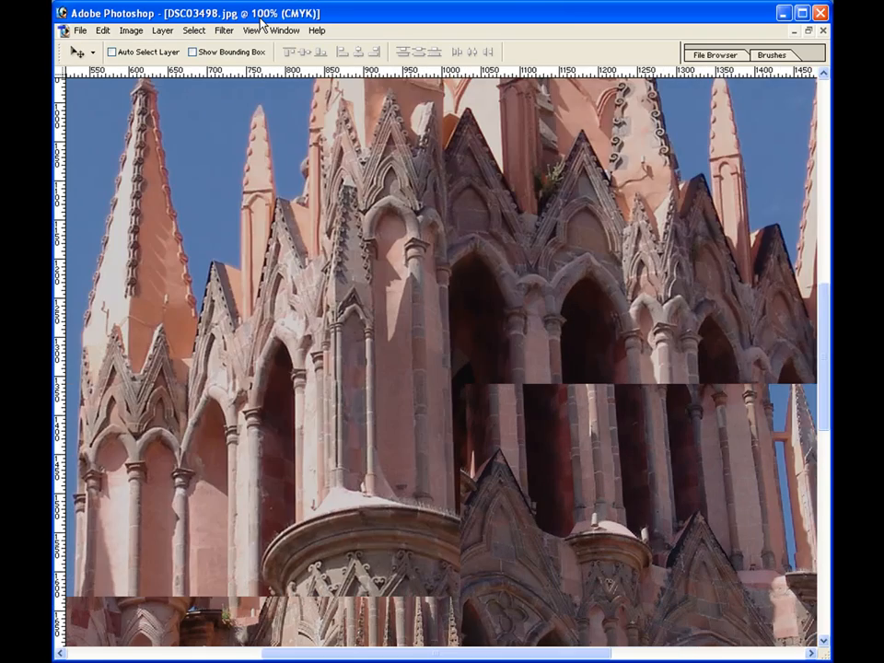
{"action": "key", "text": "ctrl+plus"}
{"action": "key", "text": "ctrl+plus"}
{"action": "key", "text": "ctrl+plus"}
{"action": "key", "text": "ctrl+plus"}
{"action": "key", "text": "ctrl+plus"}
{"action": "key", "text": "ctrl+plus"}
{"action": "key", "text": "ctrl+plus"}
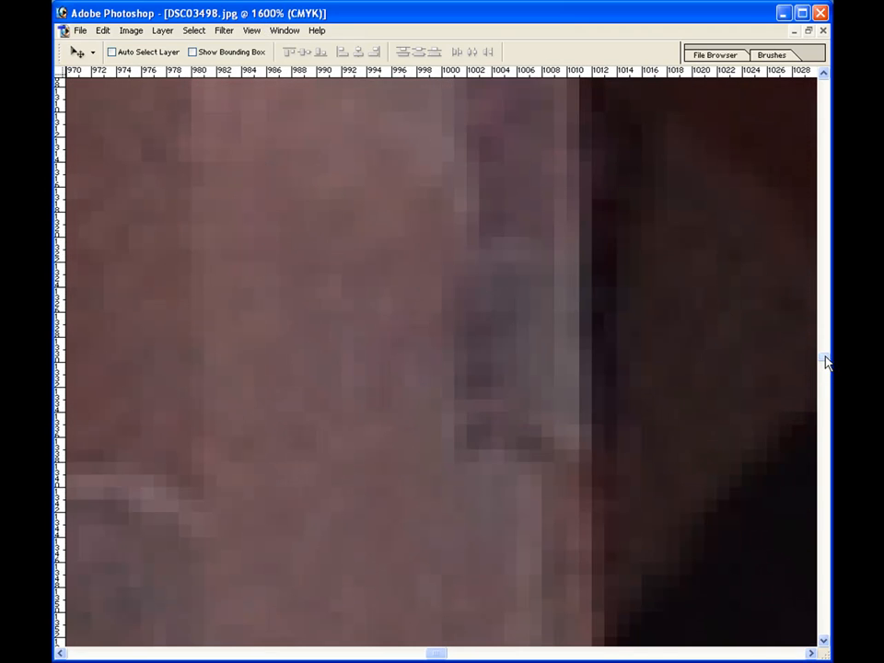
{"action": "left_click_drag", "start_coordinate": [825, 360], "coordinate": [826, 274]}
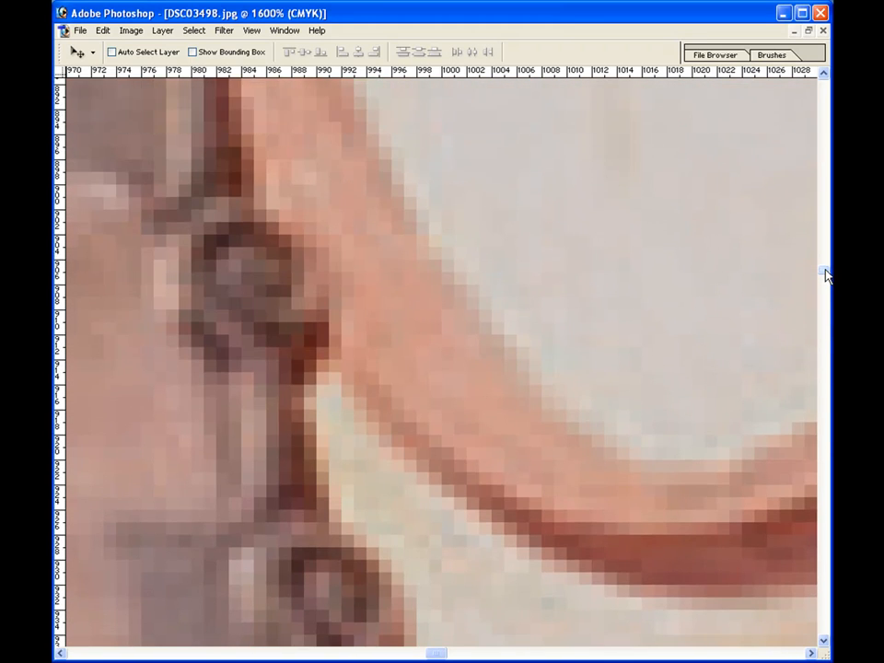
- Return from the pixel-level close-up to a view of the whole photo at 25%
{"action": "key", "text": "ctrl+minus"}
{"action": "key", "text": "ctrl+minus"}
{"action": "key", "text": "ctrl+minus"}
{"action": "key", "text": "ctrl+minus"}
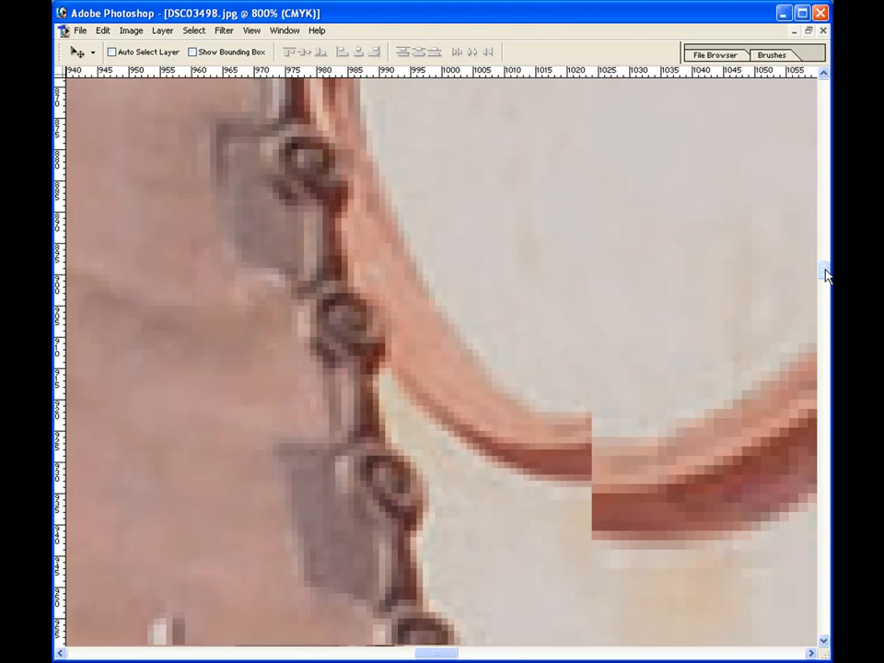
{"action": "key", "text": "ctrl+minus"}
{"action": "key", "text": "ctrl+minus"}
{"action": "key", "text": "ctrl+minus"}
{"action": "key", "text": "ctrl+minus"}
{"action": "key", "text": "ctrl+minus"}
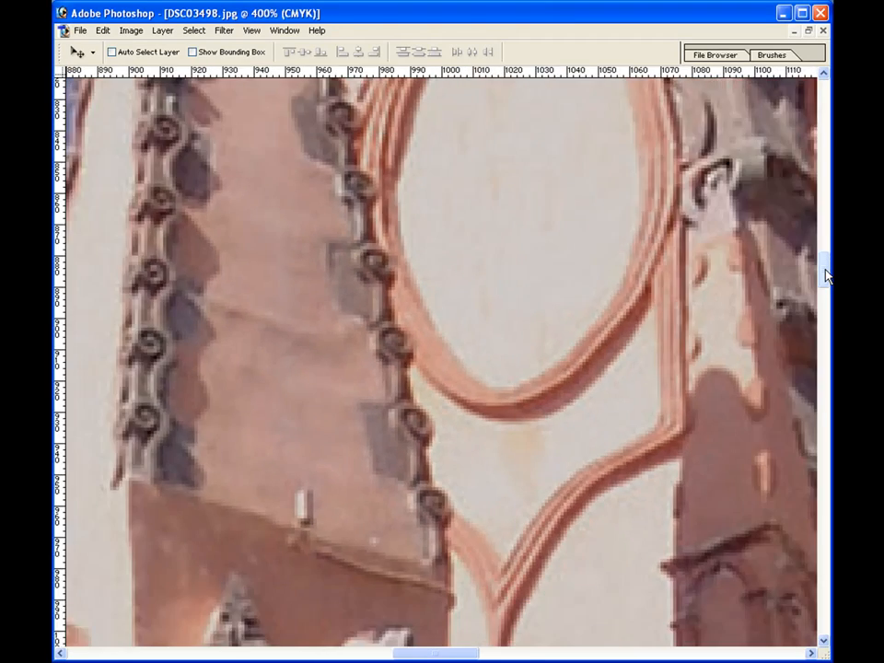
{"action": "key", "text": "ctrl+minus"}
{"action": "key", "text": "ctrl+minus"}
{"action": "key", "text": "ctrl+minus"}
{"action": "key", "text": "ctrl+minus"}
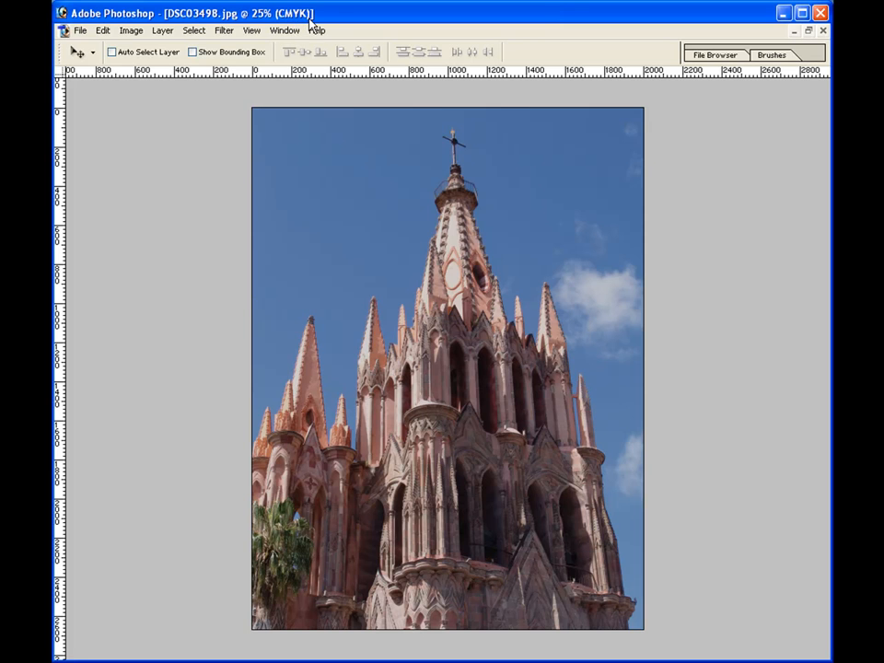
- Convert the photo's colour mode from CMYK to RGB Color
{"action": "left_click", "coordinate": [132, 31]}
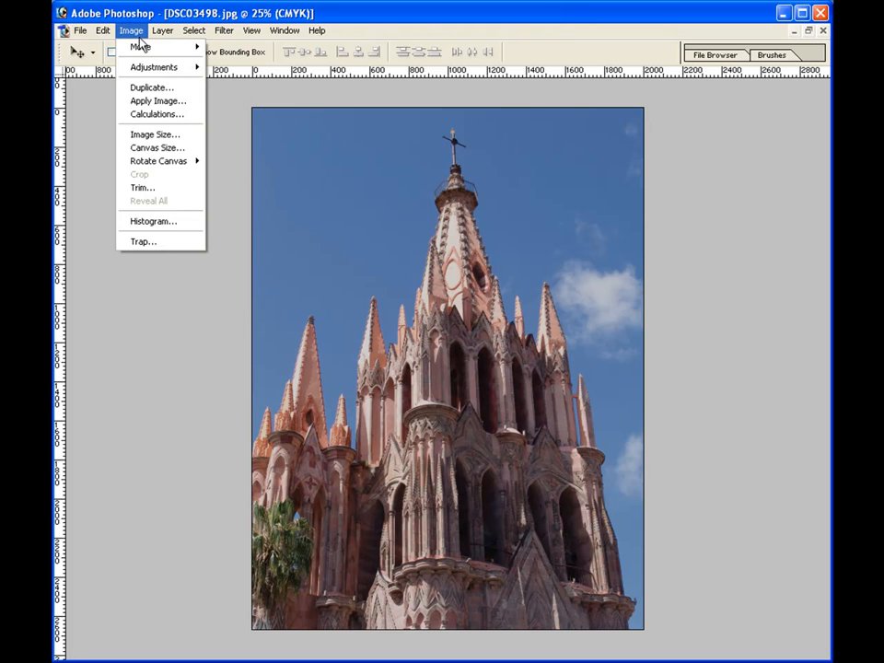
{"action": "mouse_move", "coordinate": [140, 46]}
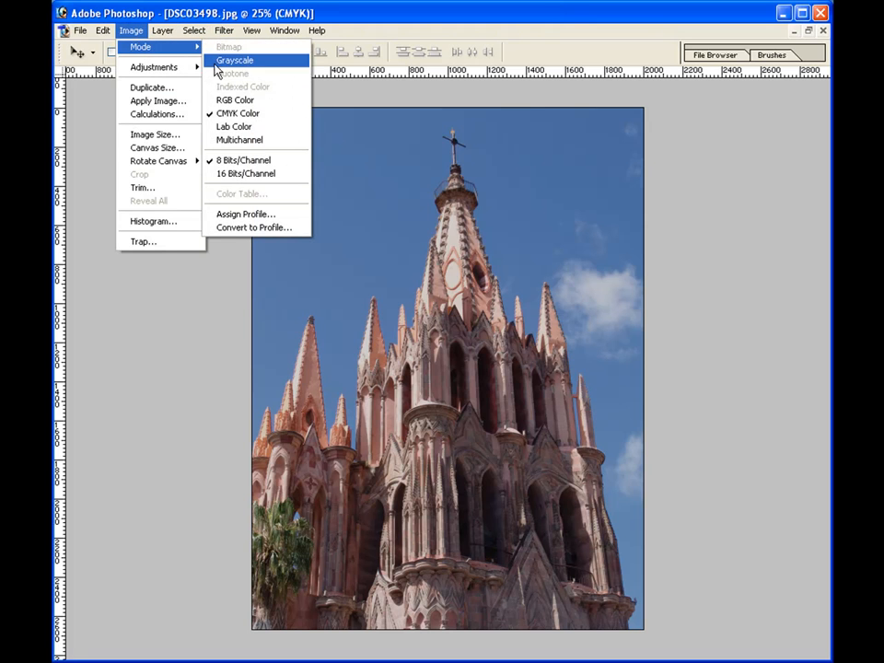
{"action": "left_click", "coordinate": [226, 100]}
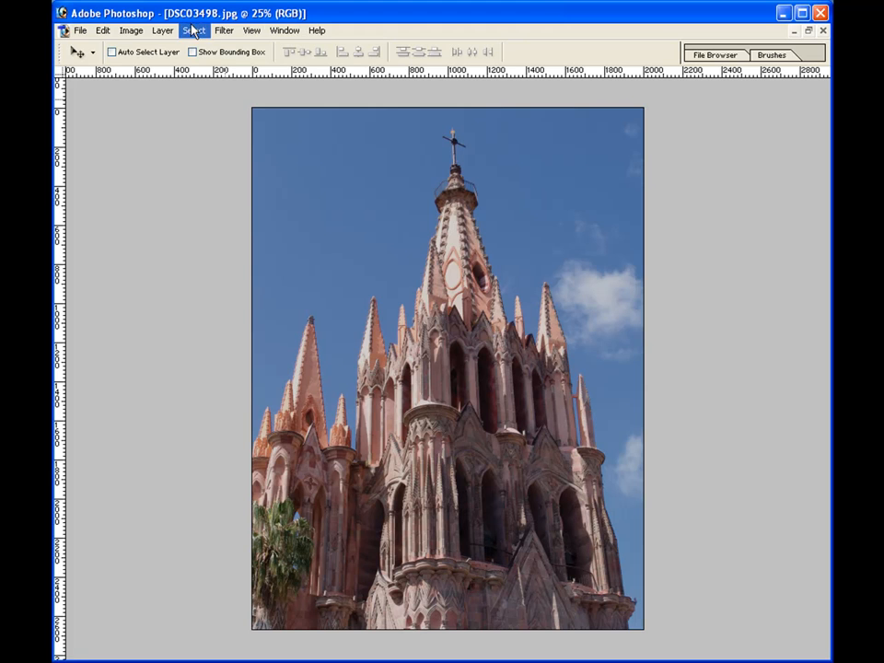
- Open the Image Size settings and move the dialog away to the upper part of the workspace
{"action": "left_click", "coordinate": [131, 30]}
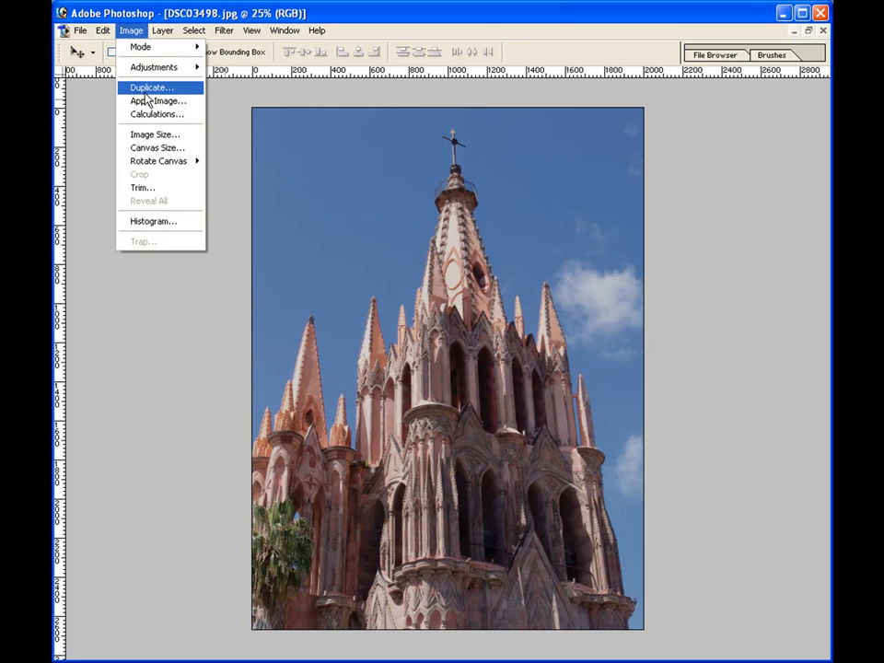
{"action": "left_click", "coordinate": [145, 136]}
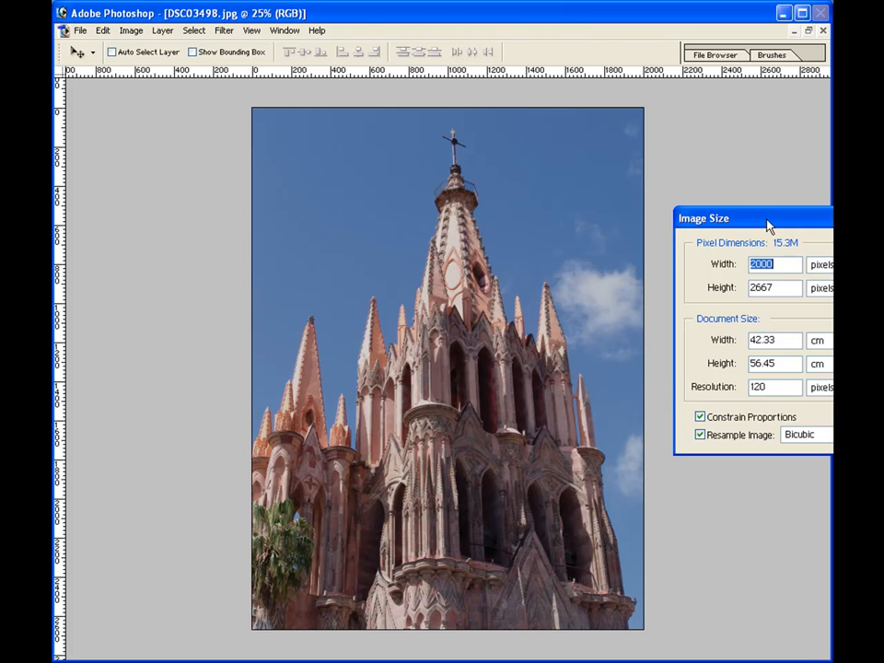
{"action": "left_click_drag", "start_coordinate": [738, 223], "coordinate": [153, 92]}
- Try a resolution of 72 pixels/inch and switch Constrain Proportions off and back on
{"action": "double_click", "coordinate": [164, 257]}
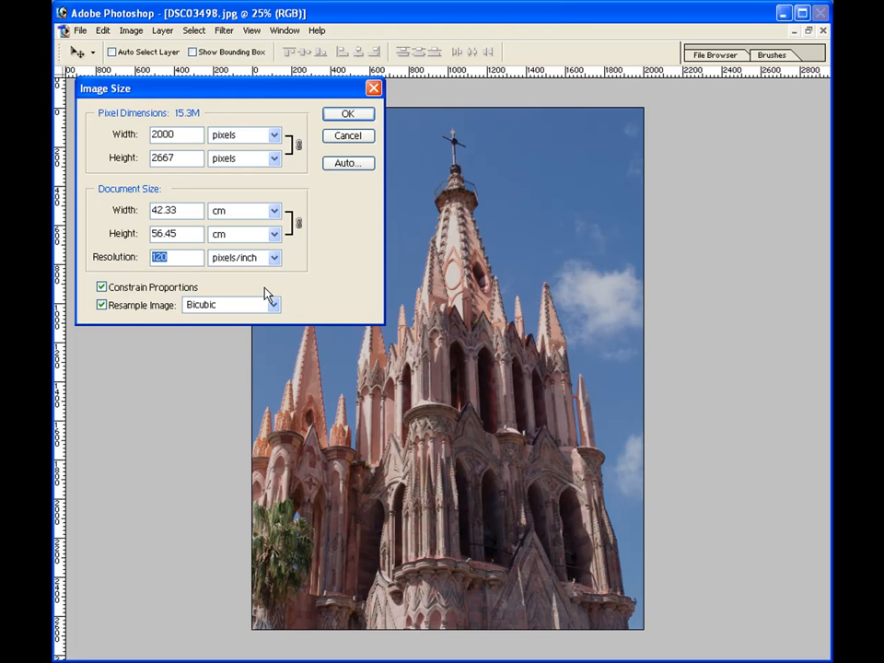
{"action": "type", "text": "72"}
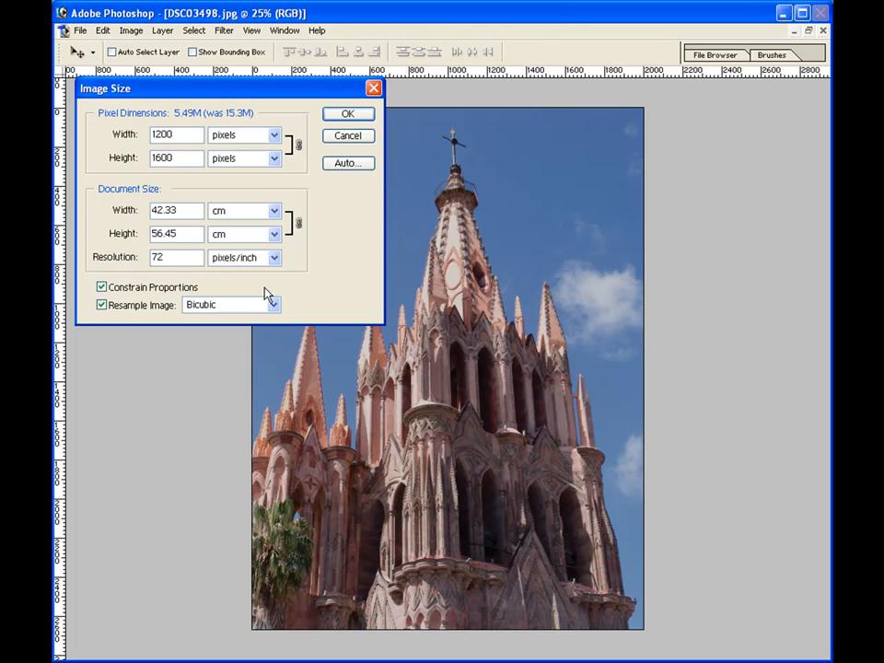
{"action": "left_click_drag", "start_coordinate": [180, 135], "coordinate": [162, 158]}
{"action": "double_click", "coordinate": [162, 158]}
{"action": "left_click", "coordinate": [101, 287]}
{"action": "left_click", "coordinate": [100, 288]}
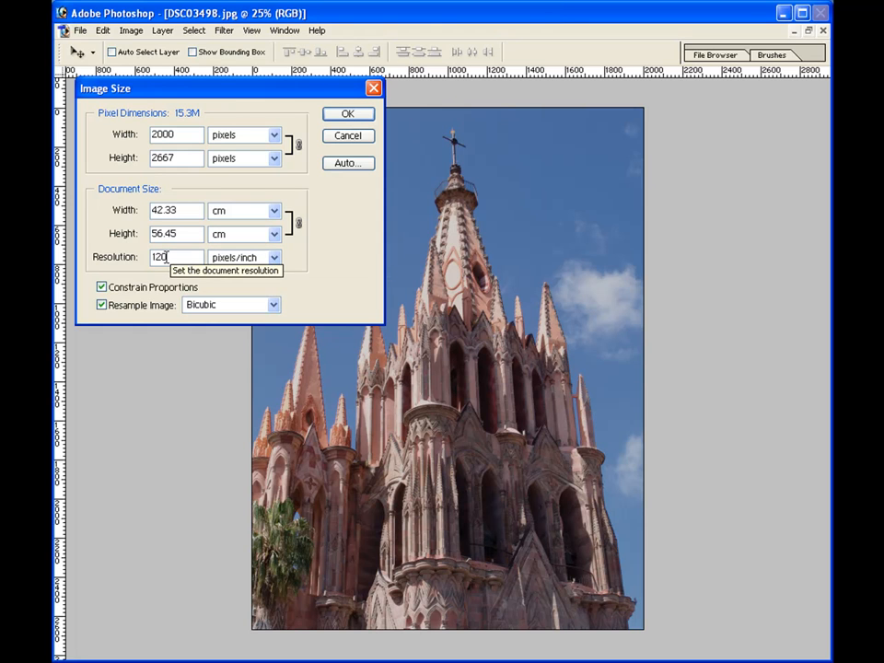
- Set the image resolution to 72 pixels/inch with resampling enabled
{"action": "left_click_drag", "start_coordinate": [173, 256], "coordinate": [142, 260]}
{"action": "type", "text": "72"}
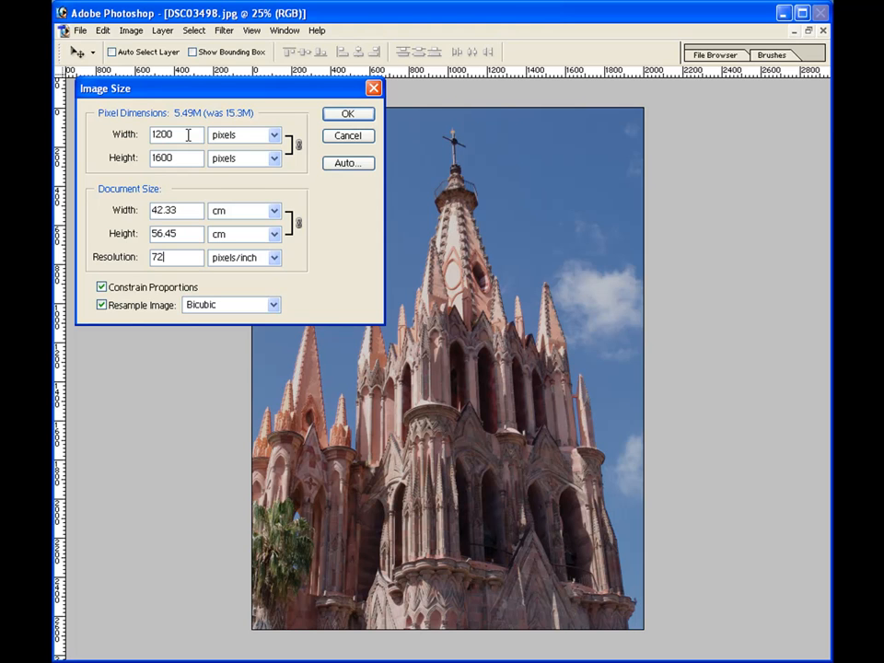
- Try an image height of 1024 pixels with proportions constrained
{"action": "double_click", "coordinate": [173, 135]}
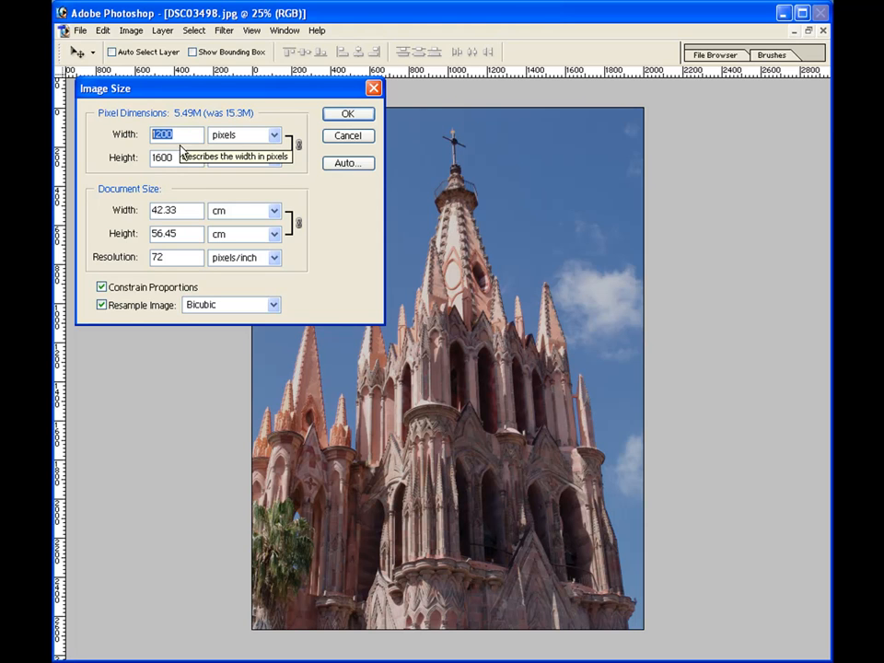
{"action": "double_click", "coordinate": [173, 158]}
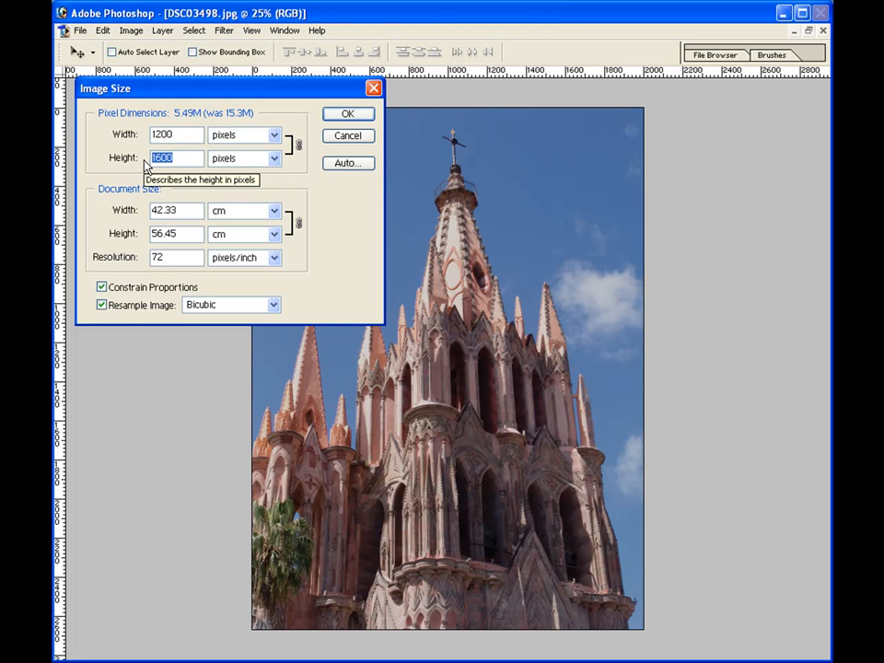
{"action": "type", "text": "1024"}
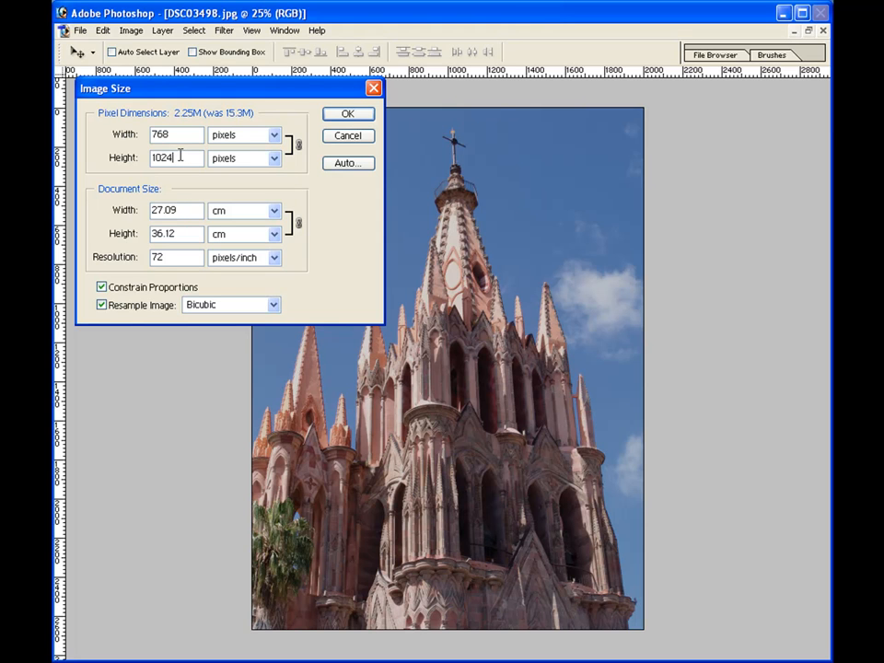
- Set the image height to 512 pixels with proportions constrained, apply the resize, and view the photo at 100%
{"action": "left_click_drag", "start_coordinate": [177, 134], "coordinate": [150, 134]}
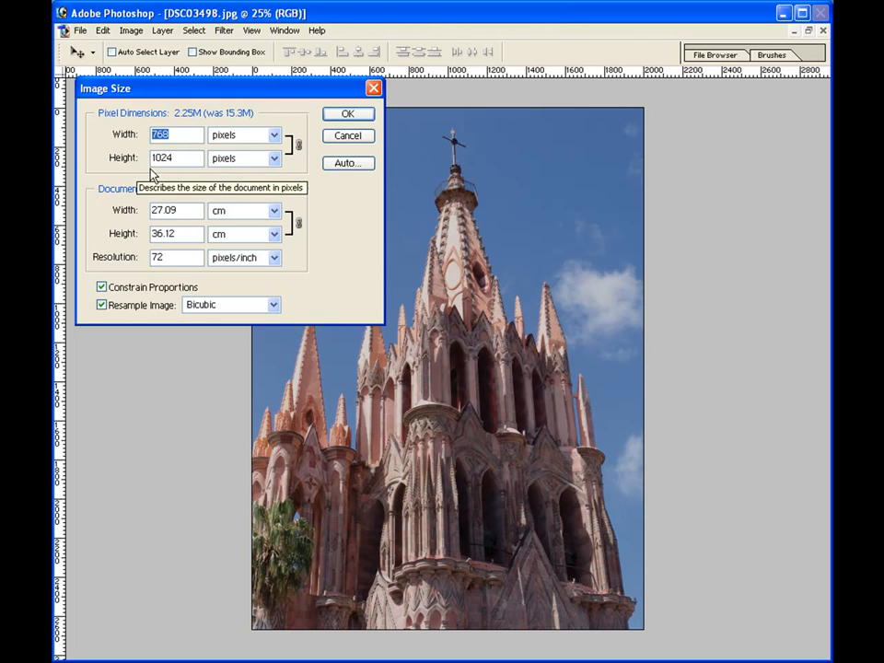
{"action": "left_click", "coordinate": [181, 157]}
{"action": "left_click_drag", "start_coordinate": [181, 157], "coordinate": [147, 157]}
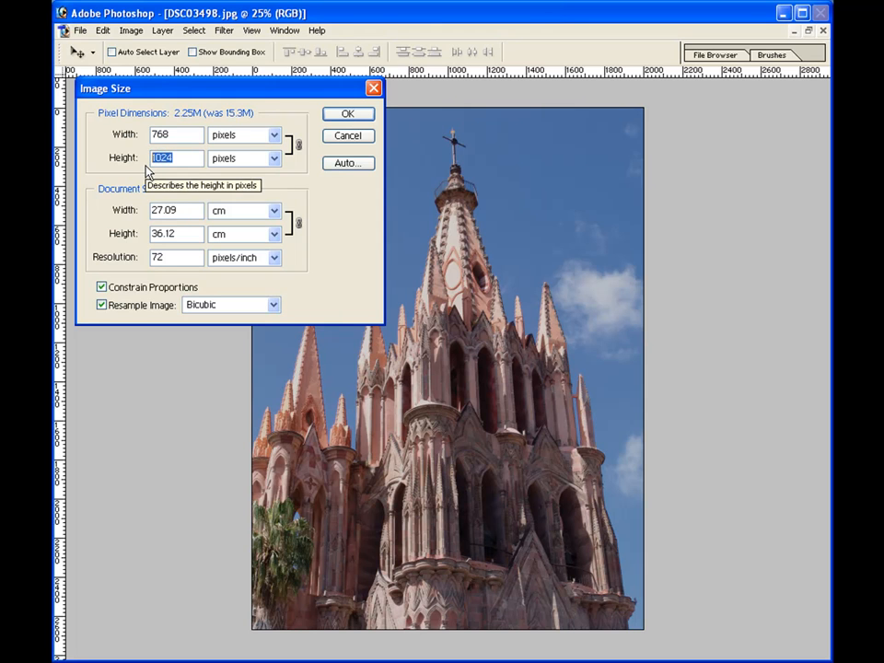
{"action": "type", "text": "512"}
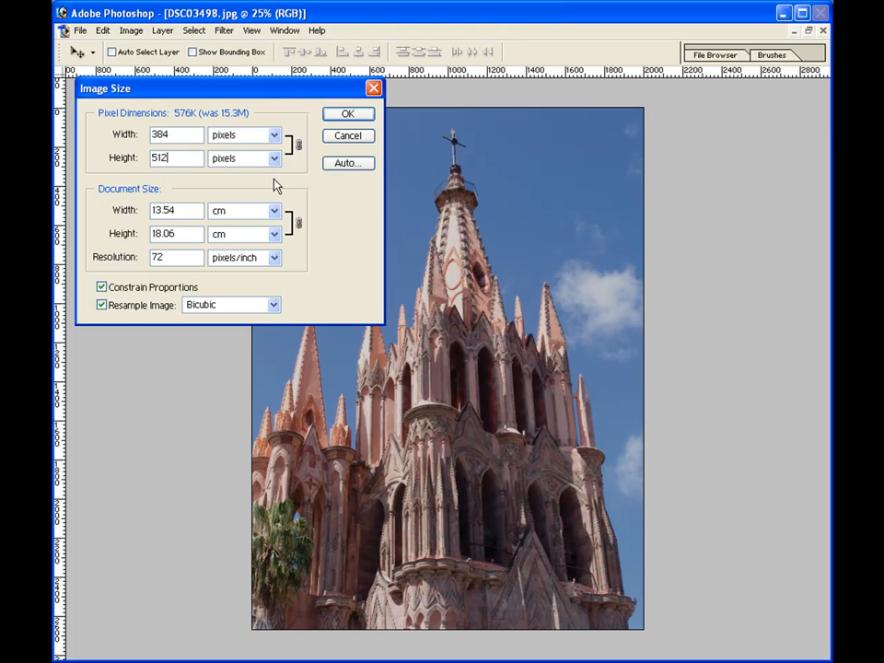
{"action": "left_click", "coordinate": [345, 116]}
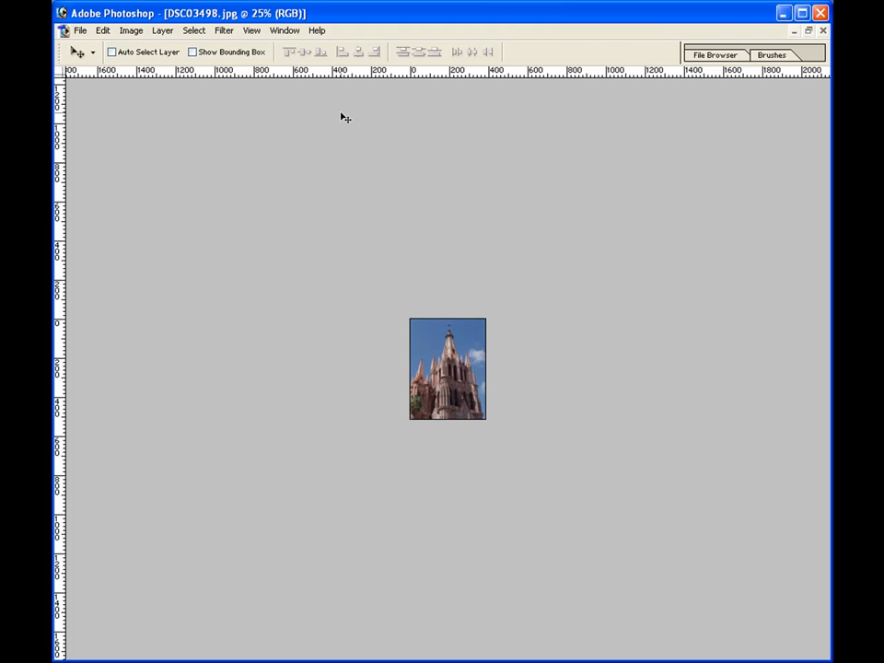
{"action": "key", "text": "ctrl+plus"}
{"action": "key", "text": "ctrl+plus"}
{"action": "key", "text": "ctrl+plus"}
{"action": "key", "text": "ctrl+plus"}
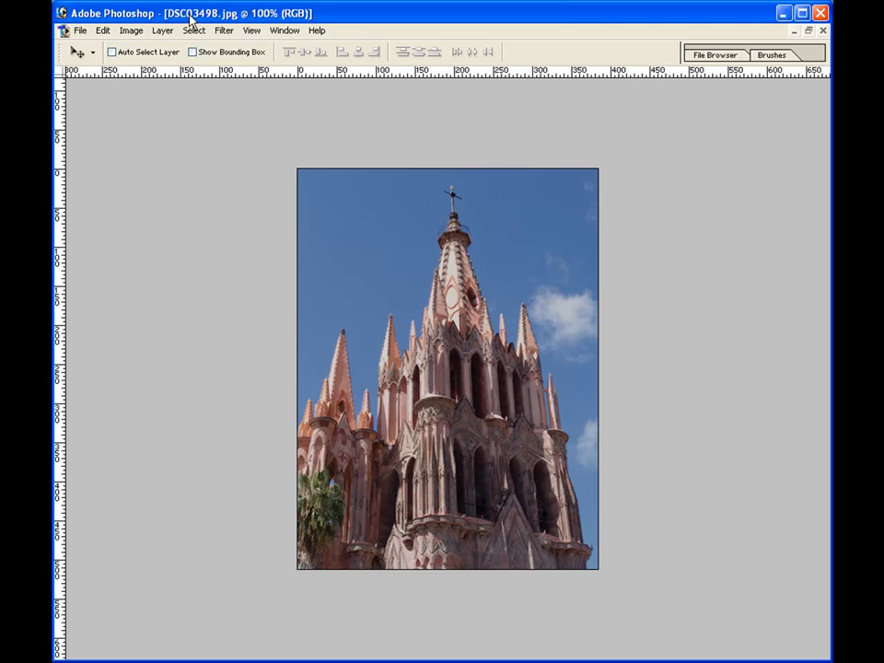
- Apply a Brightness/Contrast adjustment of brightness 10 and contrast 10 to the photo, and undo it
{"action": "left_click", "coordinate": [132, 32]}
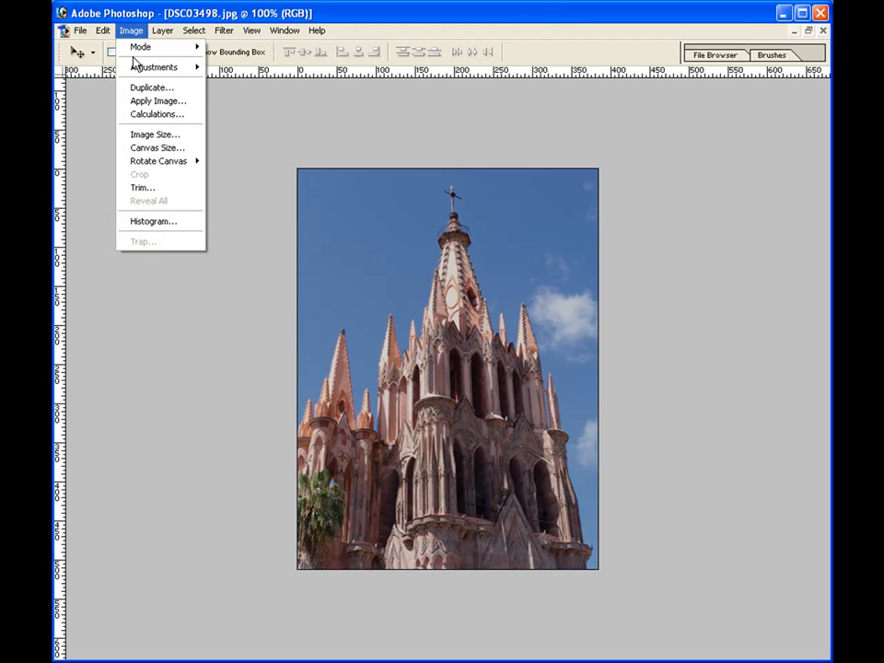
{"action": "mouse_move", "coordinate": [134, 69]}
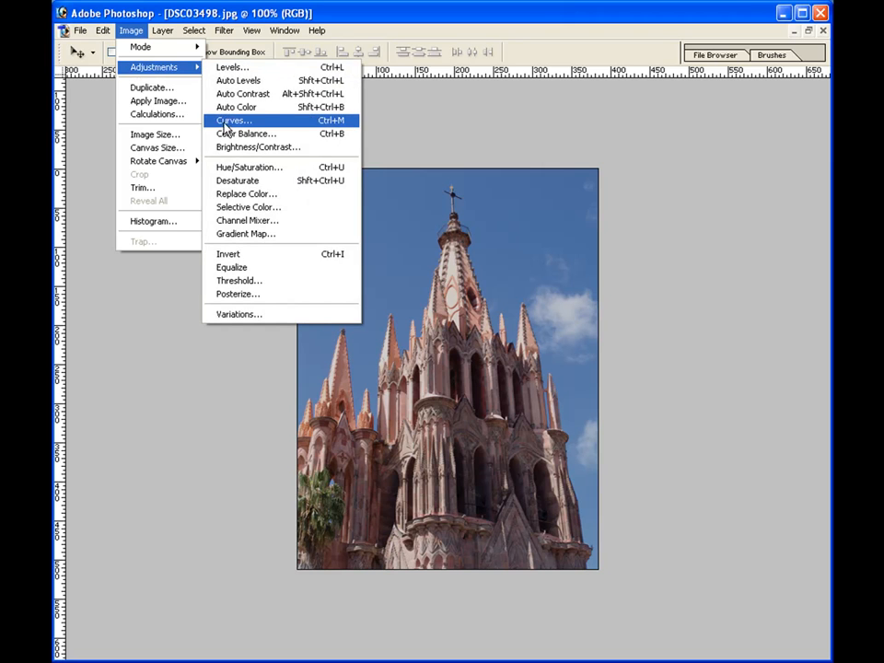
{"action": "left_click", "coordinate": [225, 147]}
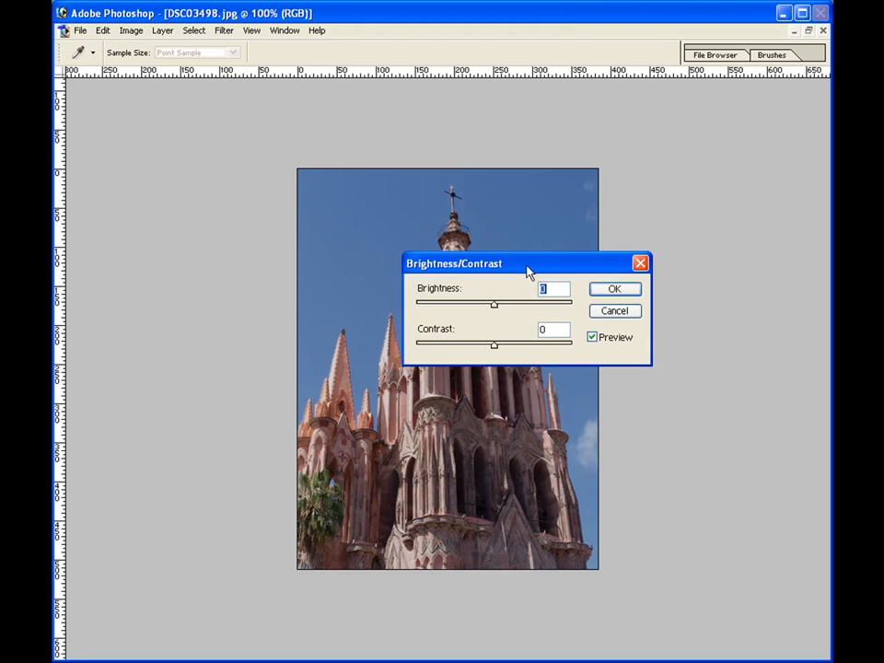
{"action": "left_click_drag", "start_coordinate": [527, 267], "coordinate": [186, 51]}
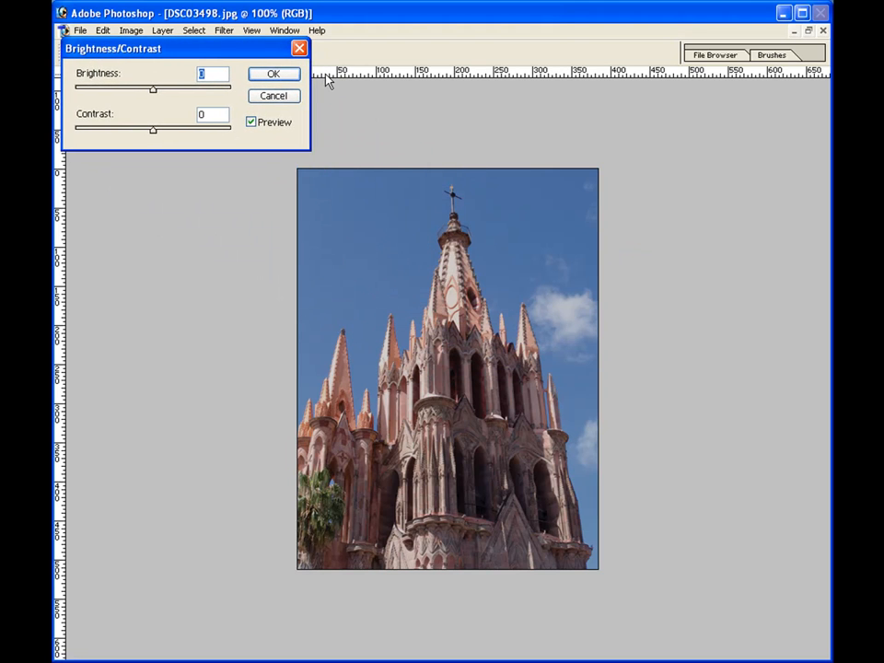
{"action": "type", "text": "10"}
{"action": "key", "text": "Tab"}
{"action": "type", "text": "10"}
{"action": "left_click", "coordinate": [275, 76]}
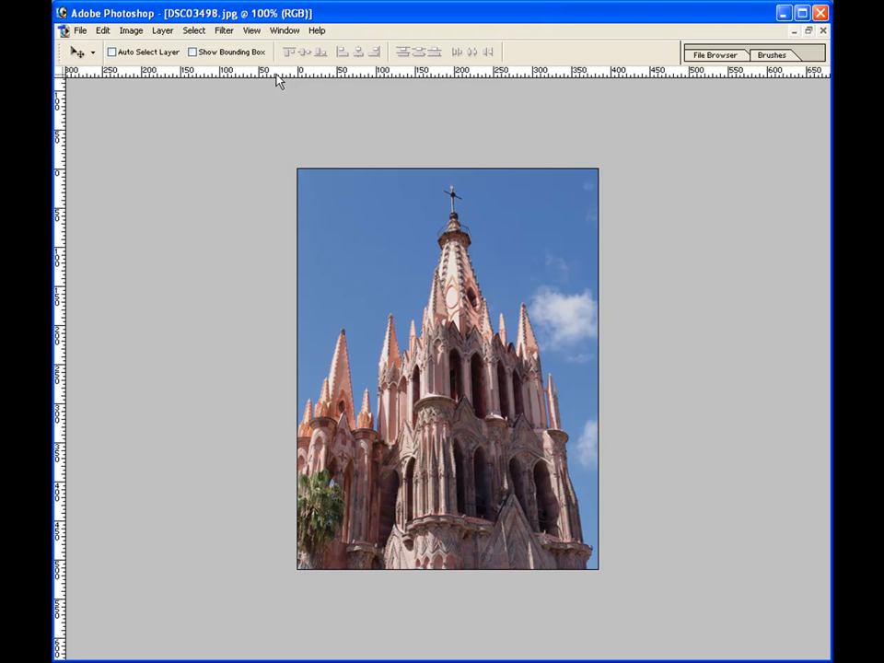
{"action": "key", "text": "ctrl+z"}
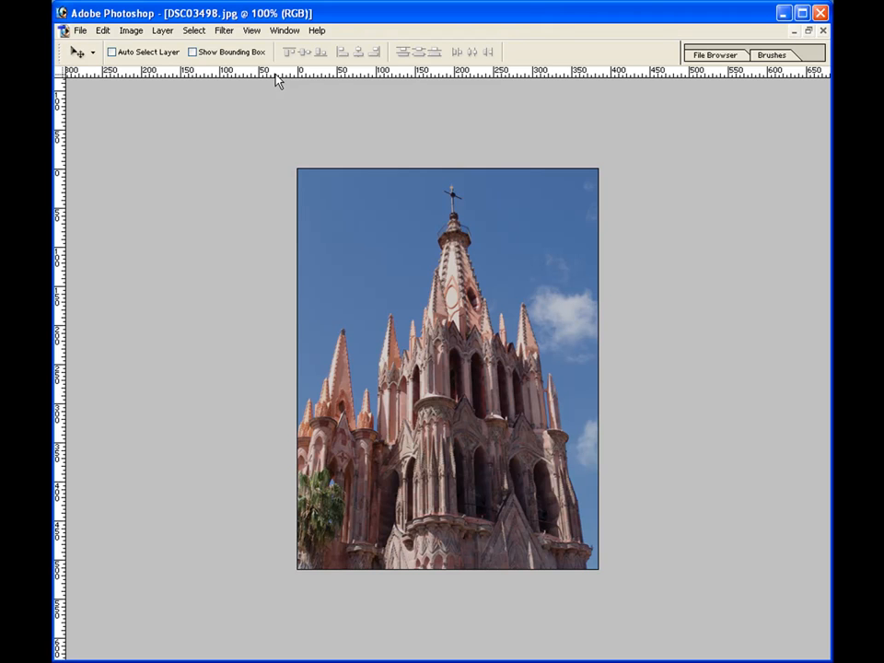
- Reapply the undone Brightness/Contrast adjustment and apply a midtone Color Balance with color levels -21, -15 and +9
{"action": "key", "text": "ctrl+z"}
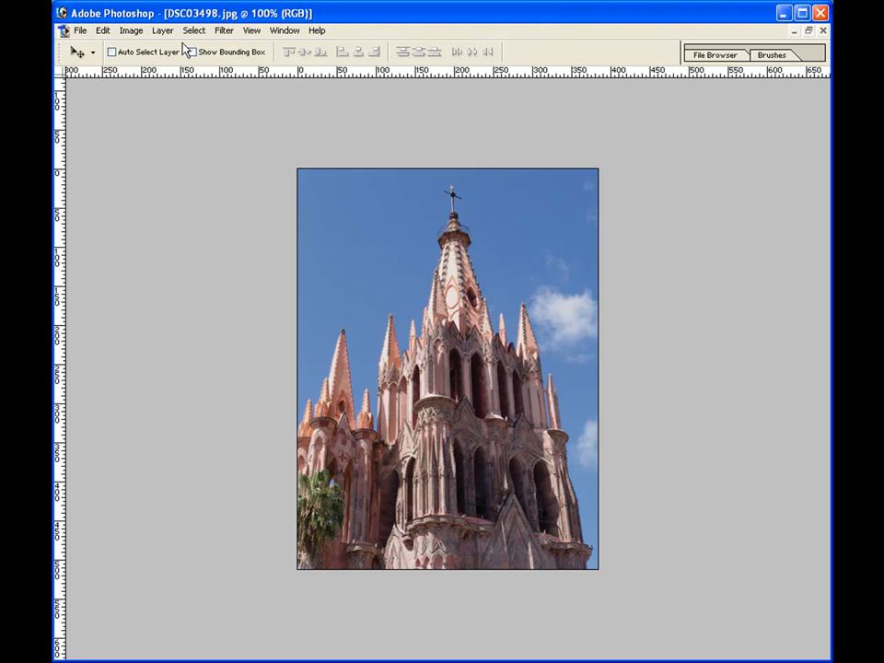
{"action": "left_click", "coordinate": [135, 31]}
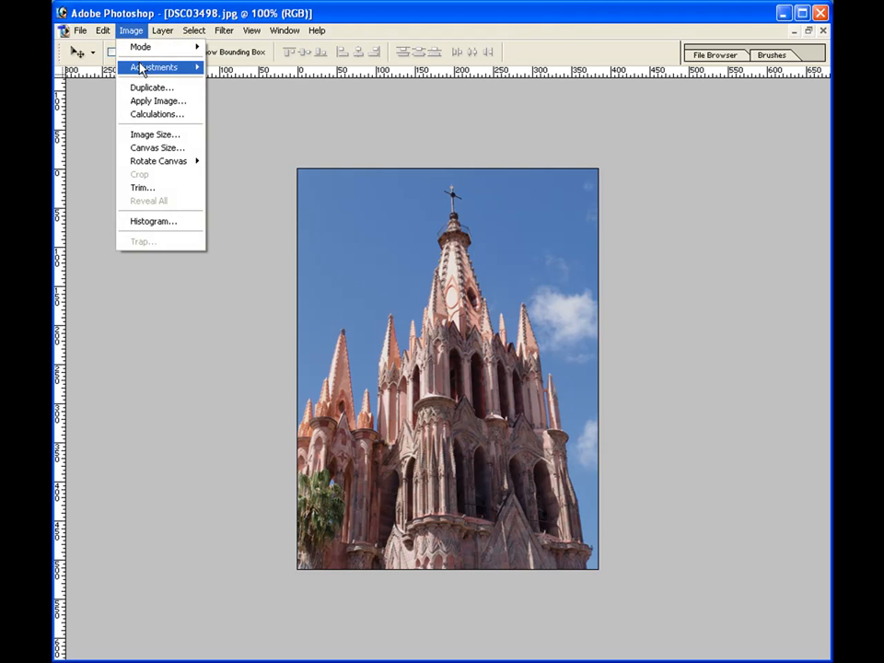
{"action": "mouse_move", "coordinate": [143, 69]}
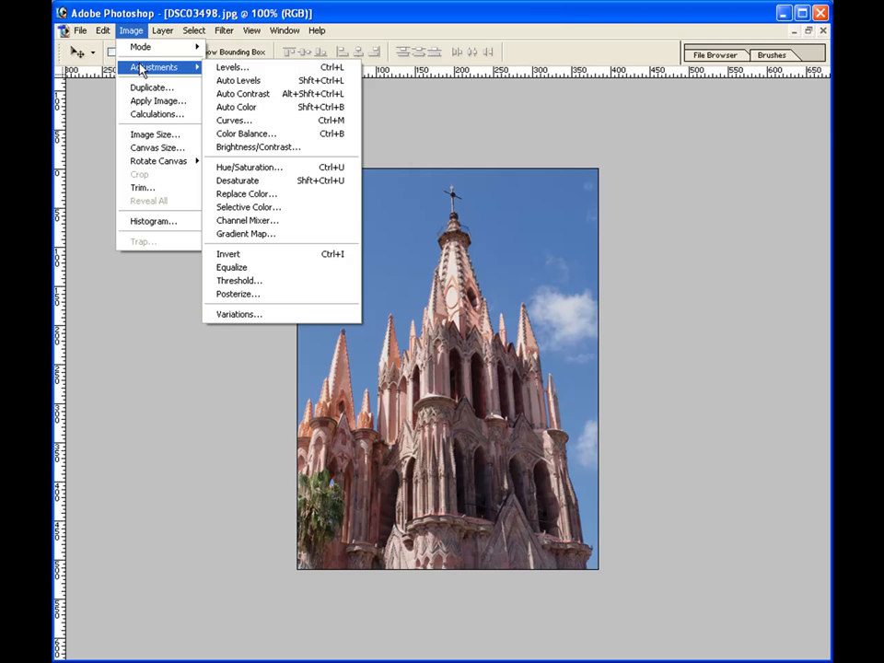
{"action": "left_click", "coordinate": [222, 136]}
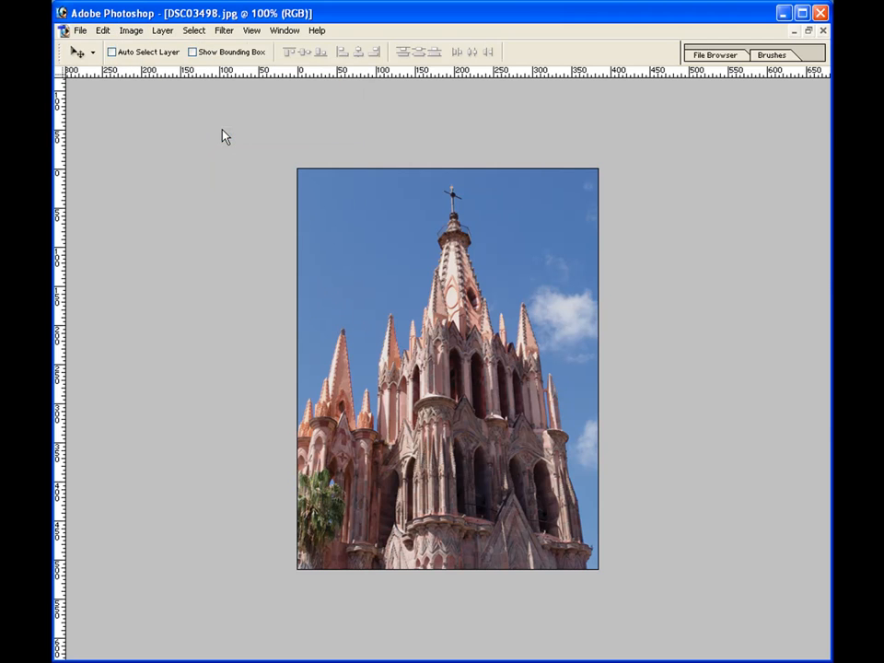
{"action": "left_click_drag", "start_coordinate": [731, 280], "coordinate": [97, 17]}
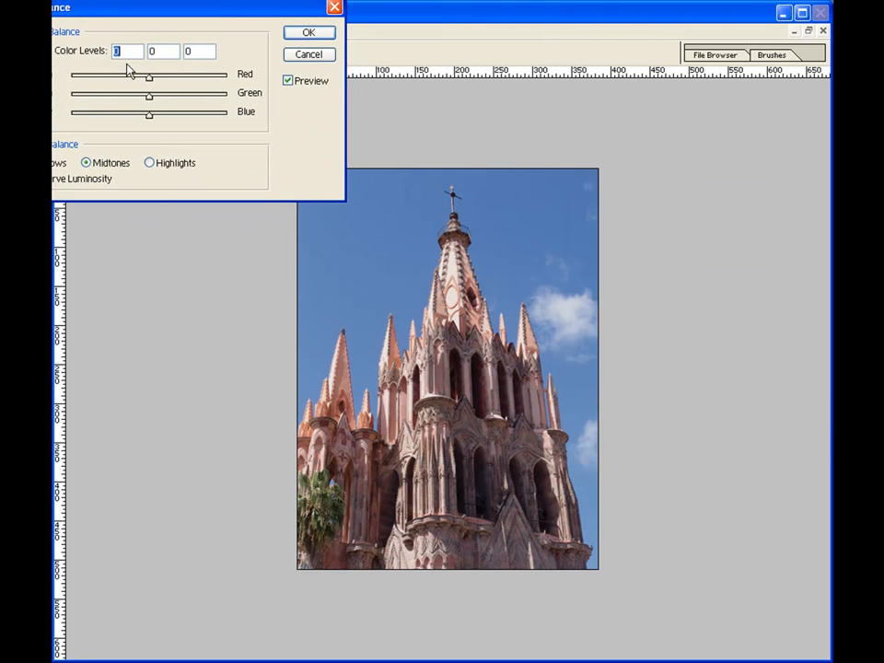
{"action": "left_click_drag", "start_coordinate": [148, 95], "coordinate": [155, 118]}
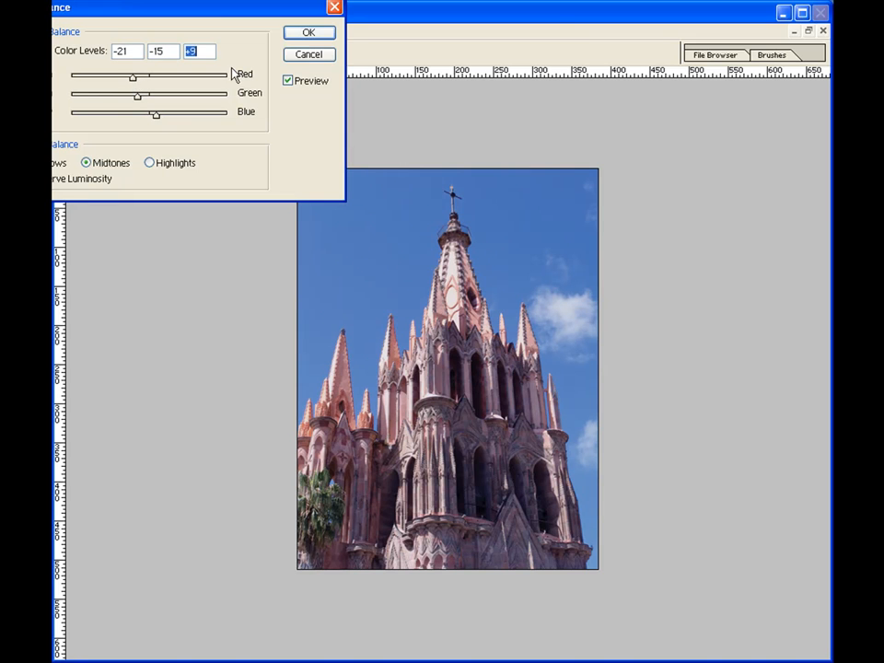
{"action": "left_click", "coordinate": [297, 35]}
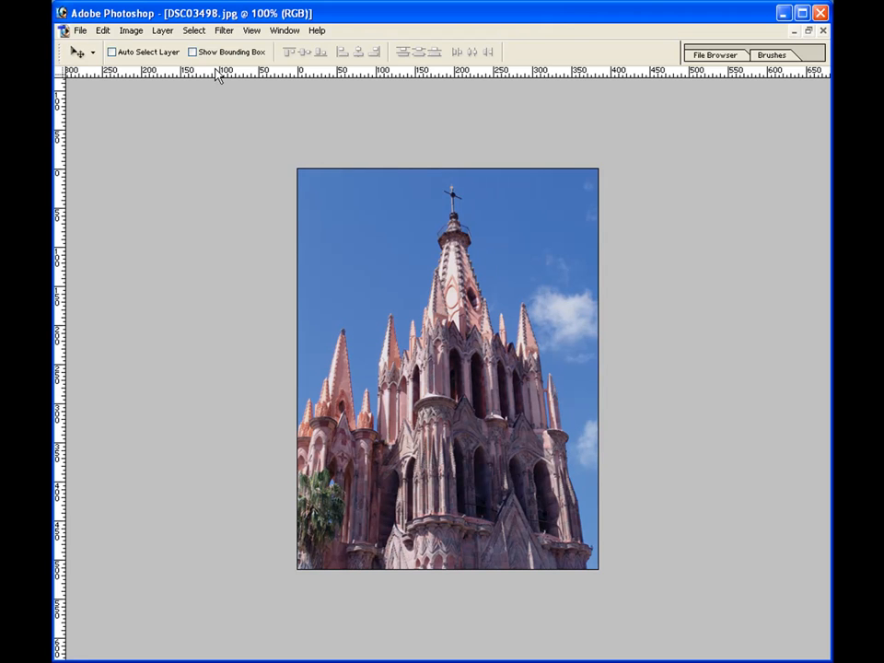
- Apply the basic Sharpen filter once to the whole church photo
{"action": "left_click", "coordinate": [219, 37]}
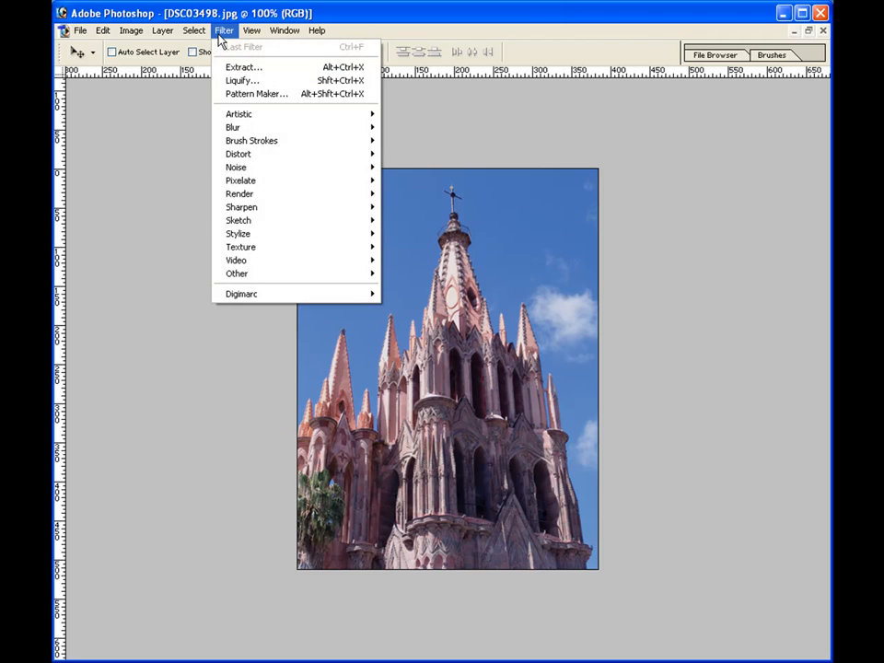
{"action": "mouse_move", "coordinate": [257, 199]}
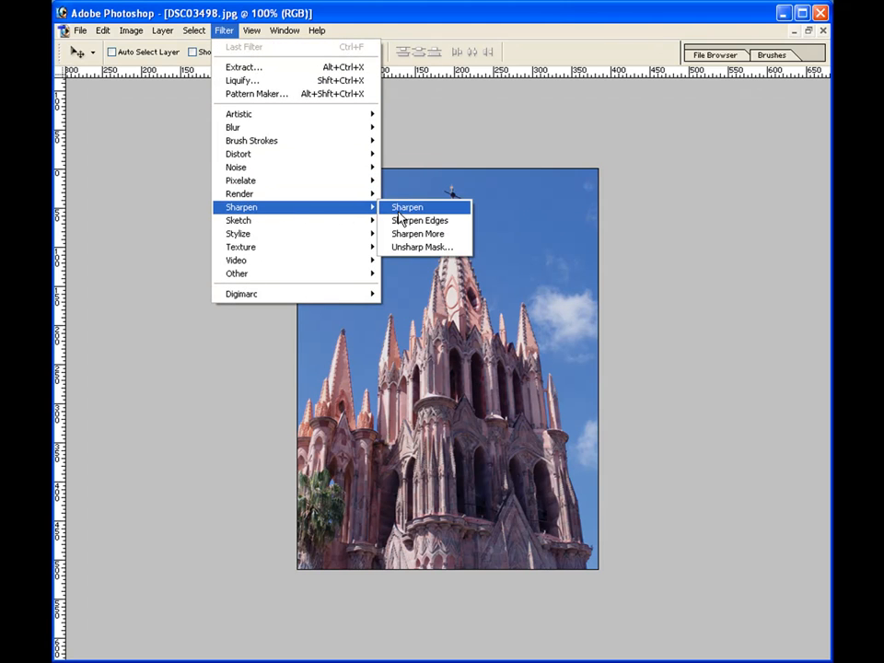
{"action": "left_click", "coordinate": [405, 207]}
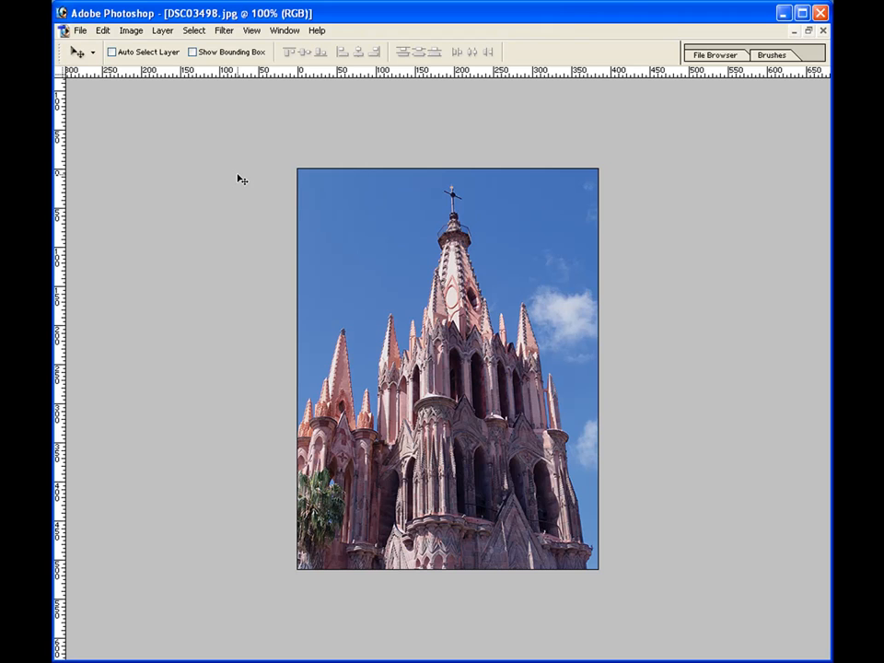
- Save the photo under the new name "DSC03498 web" as a JPEG with quality 8, and close the image
{"action": "left_click", "coordinate": [81, 31]}
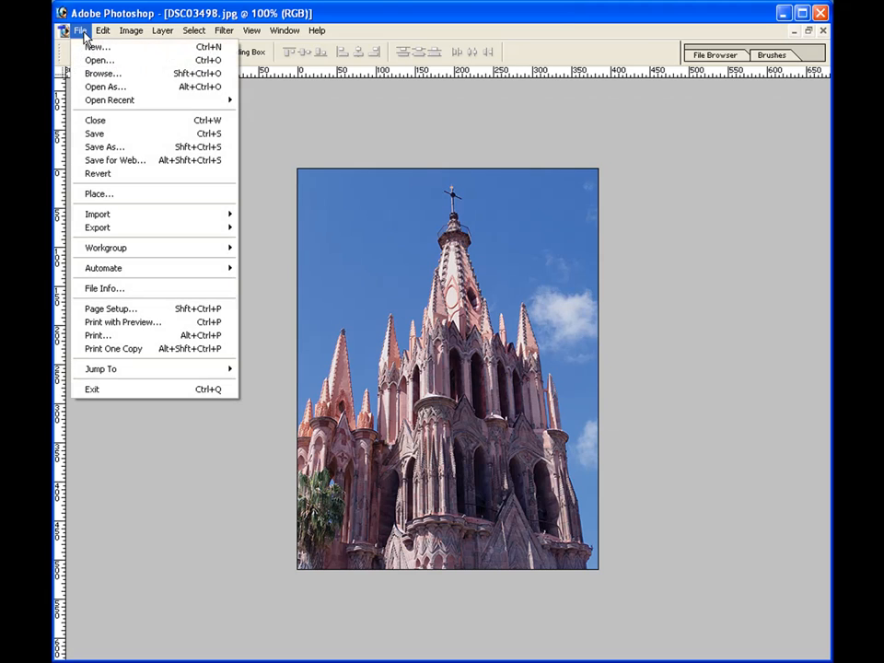
{"action": "left_click", "coordinate": [108, 149]}
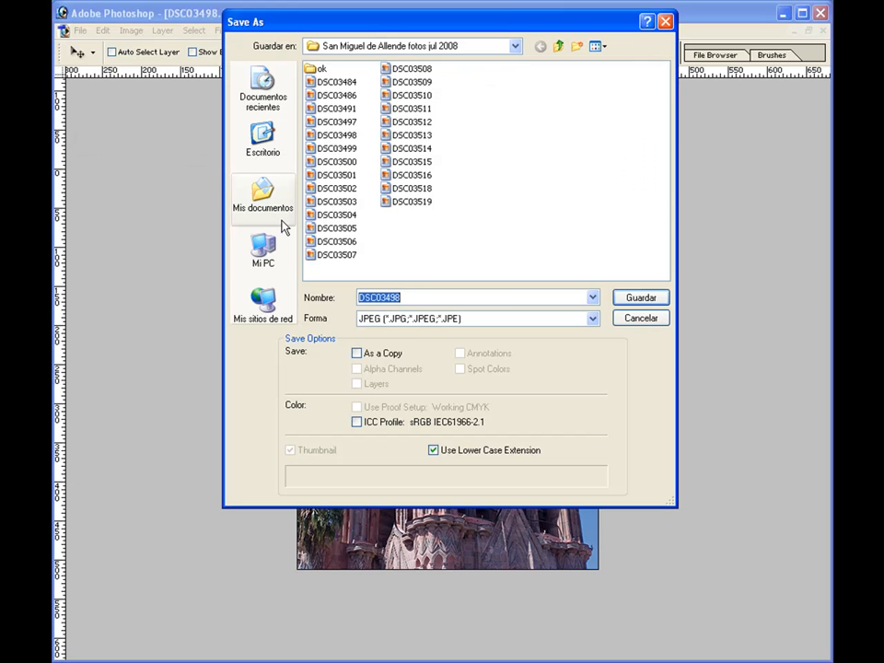
{"action": "left_click", "coordinate": [412, 296]}
{"action": "type", "text": "web"}
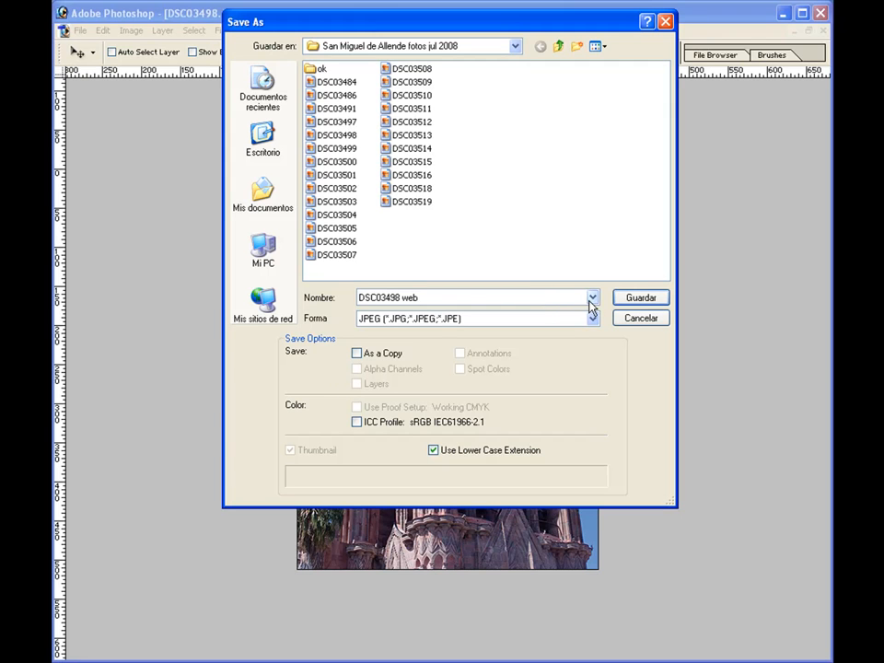
{"action": "left_click", "coordinate": [623, 304]}
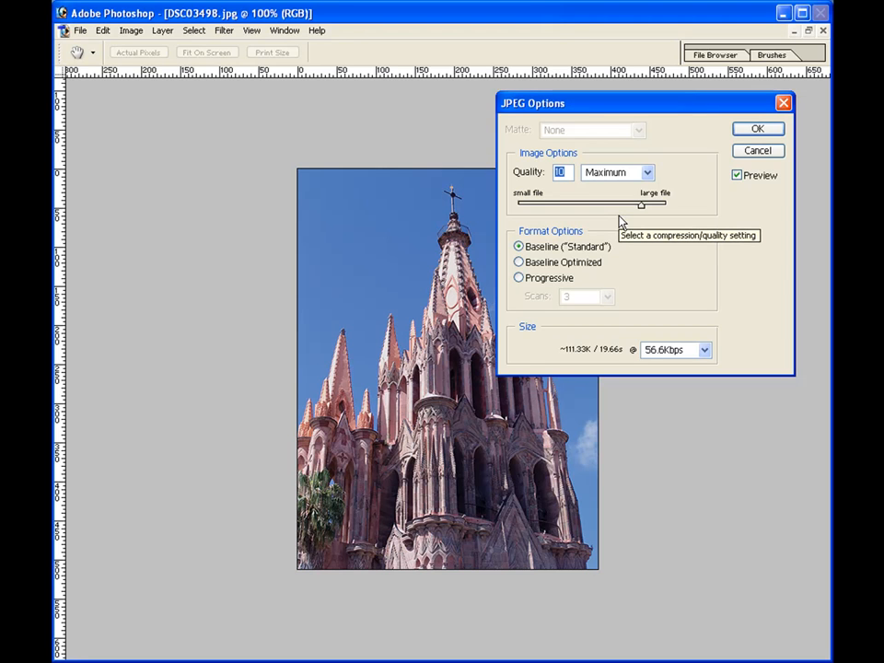
{"action": "type", "text": "8"}
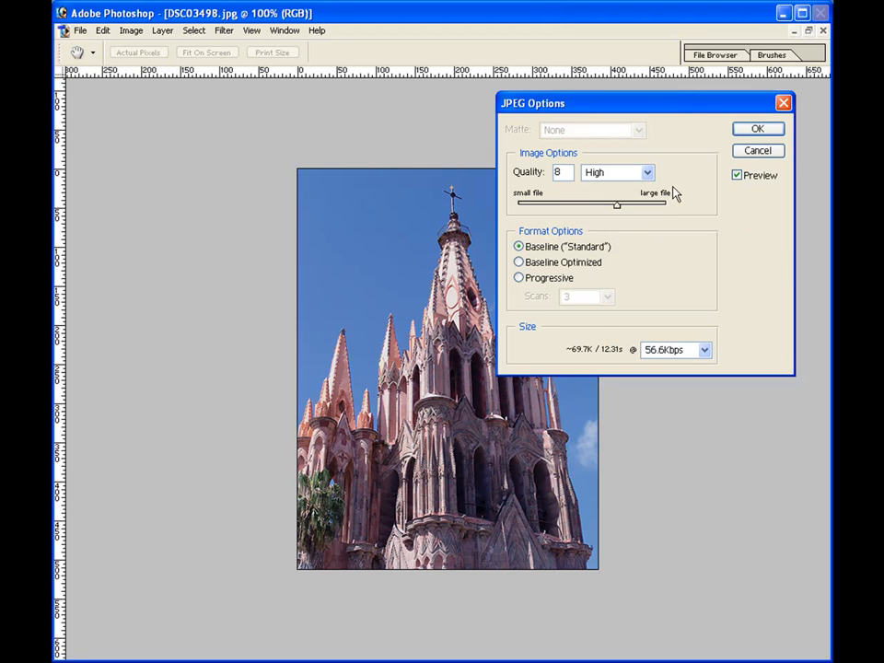
{"action": "left_click", "coordinate": [752, 130]}
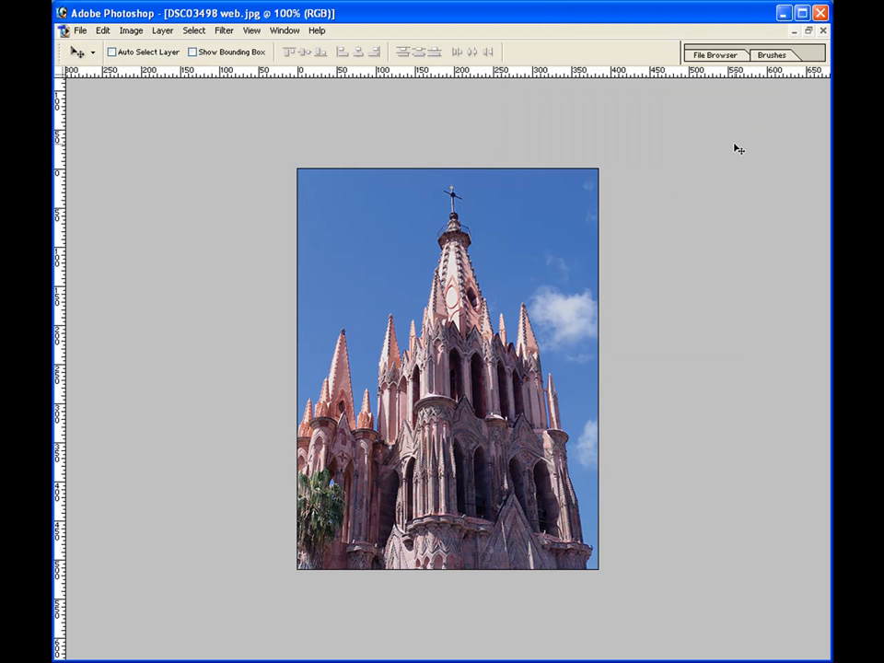
{"action": "left_click", "coordinate": [823, 30]}
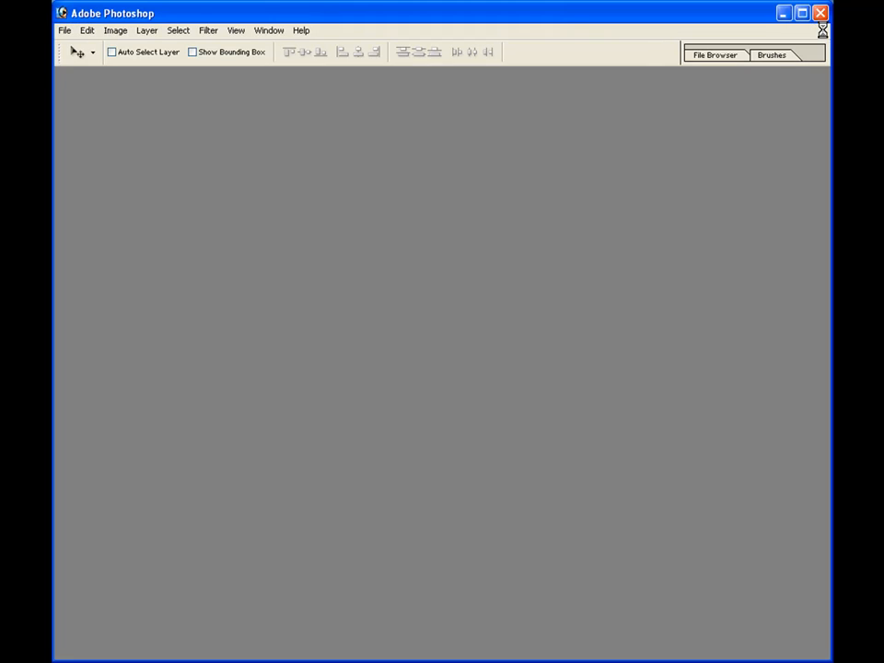